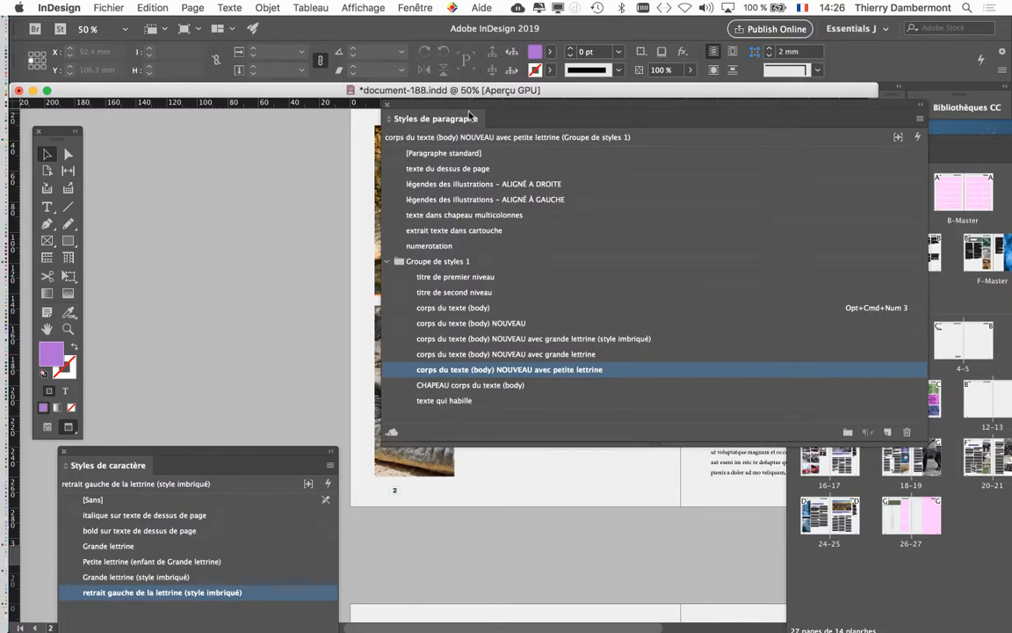
# - Open the drop cap and nested style options of the paragraph style "corps du texte (body) NOUVEAU avec grande lettrine (style imbriqué)"
pyautogui.moveTo(482, 107); pyautogui.dragTo(587, 72)
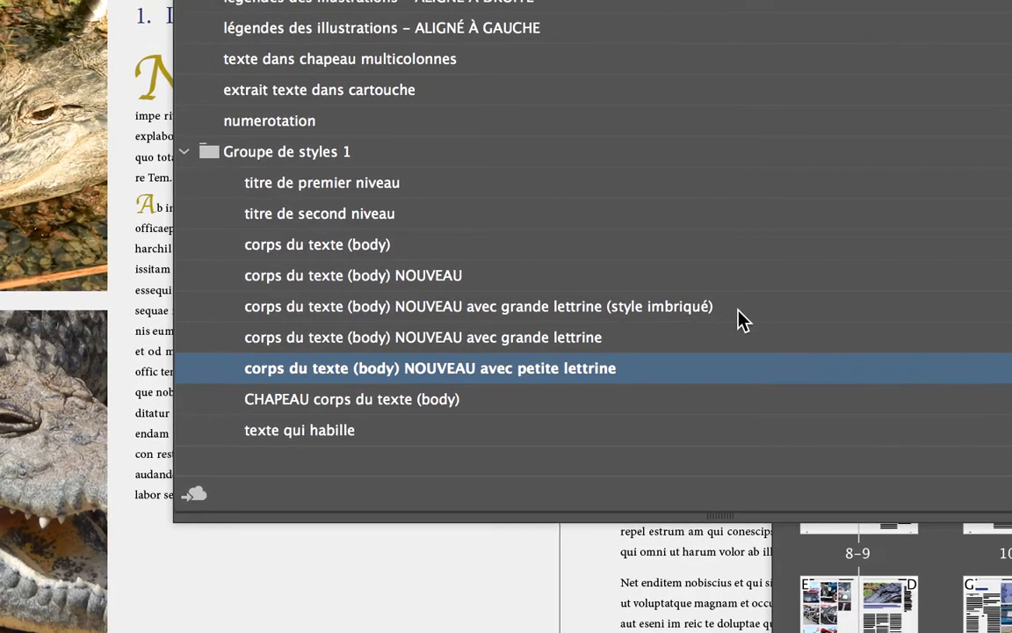
pyautogui.click(813, 282)
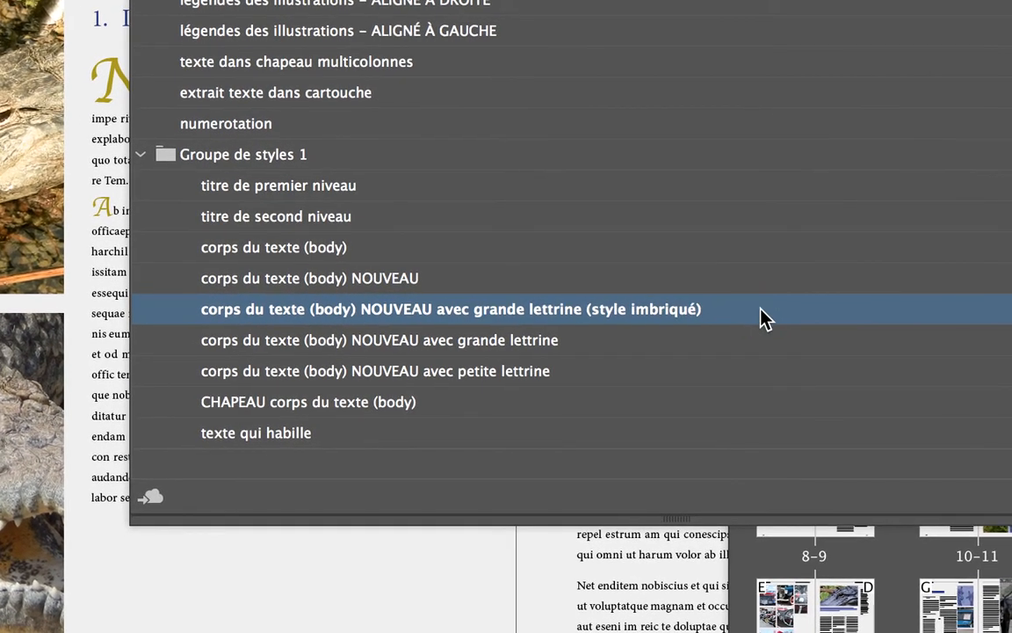
pyautogui.doubleClick(762, 318)
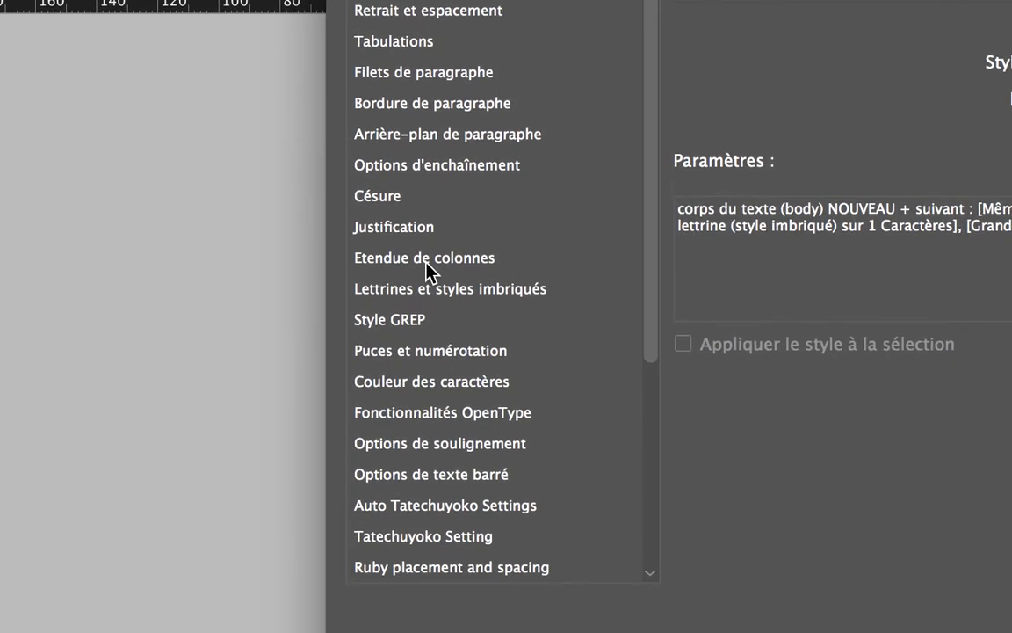
pyautogui.click(429, 279)
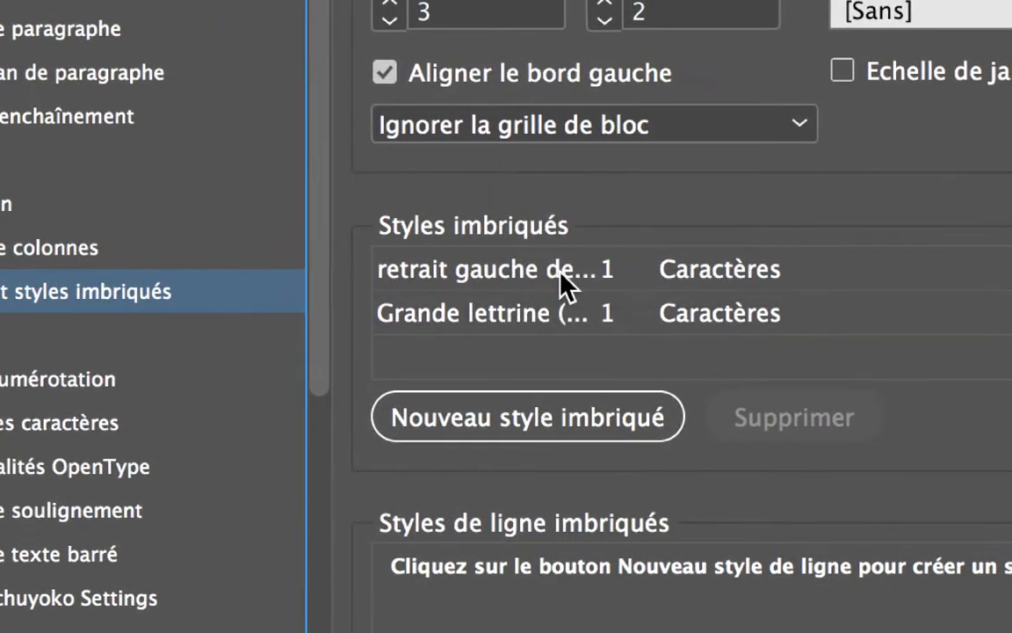
# - Examine the character styles assigned to the two nested style entries and close the paragraph style options
pyautogui.click(437, 236)
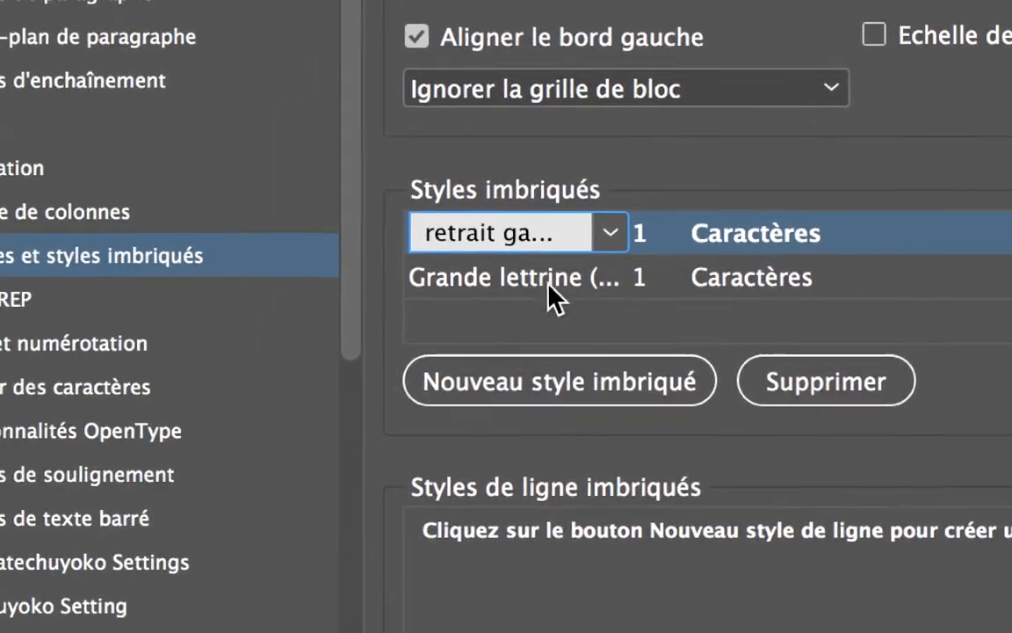
pyautogui.click(397, 319)
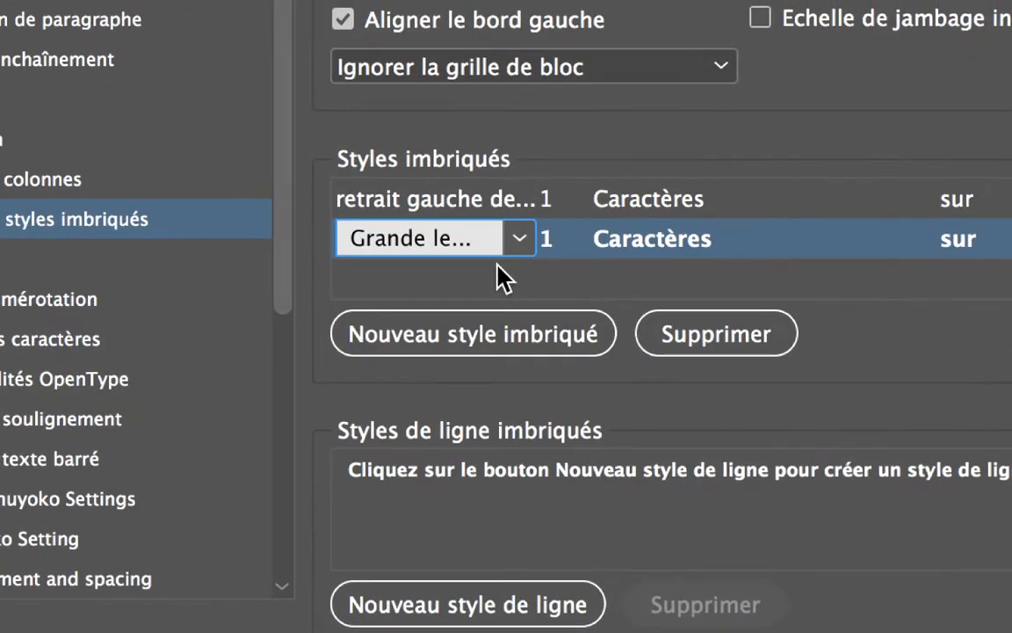
pyautogui.click(490, 263)
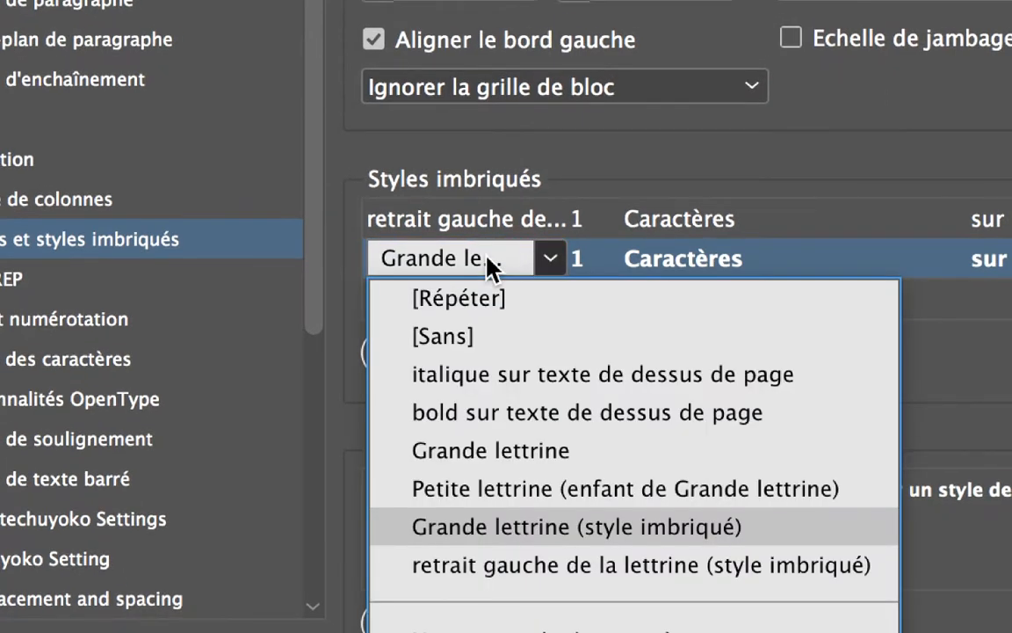
pyautogui.click(488, 255)
pyautogui.click(488, 227)
pyautogui.click(487, 227)
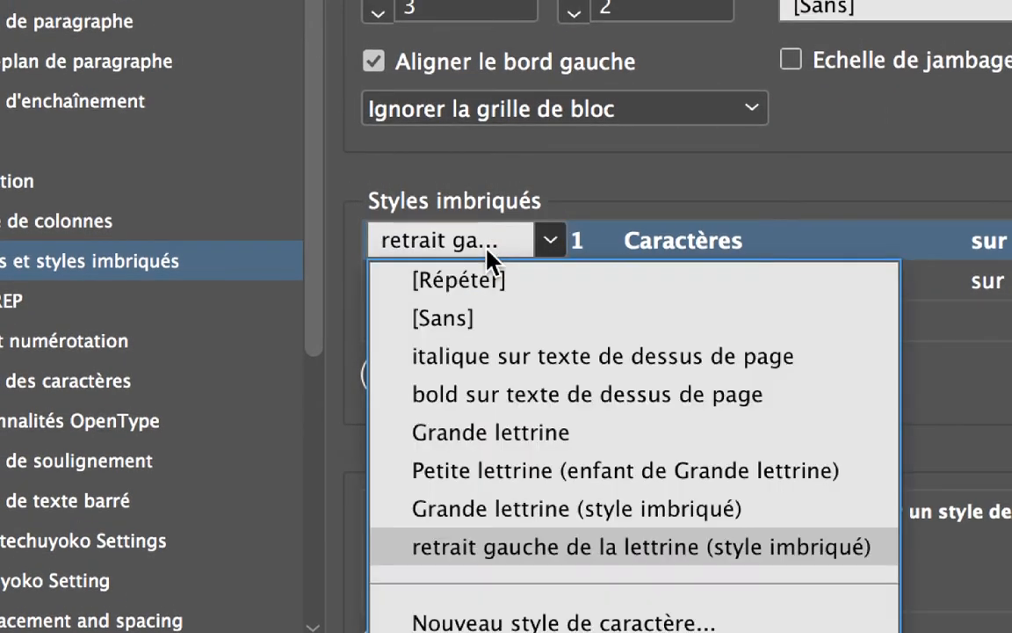
pyautogui.click(489, 255)
pyautogui.click(483, 282)
pyautogui.click(484, 283)
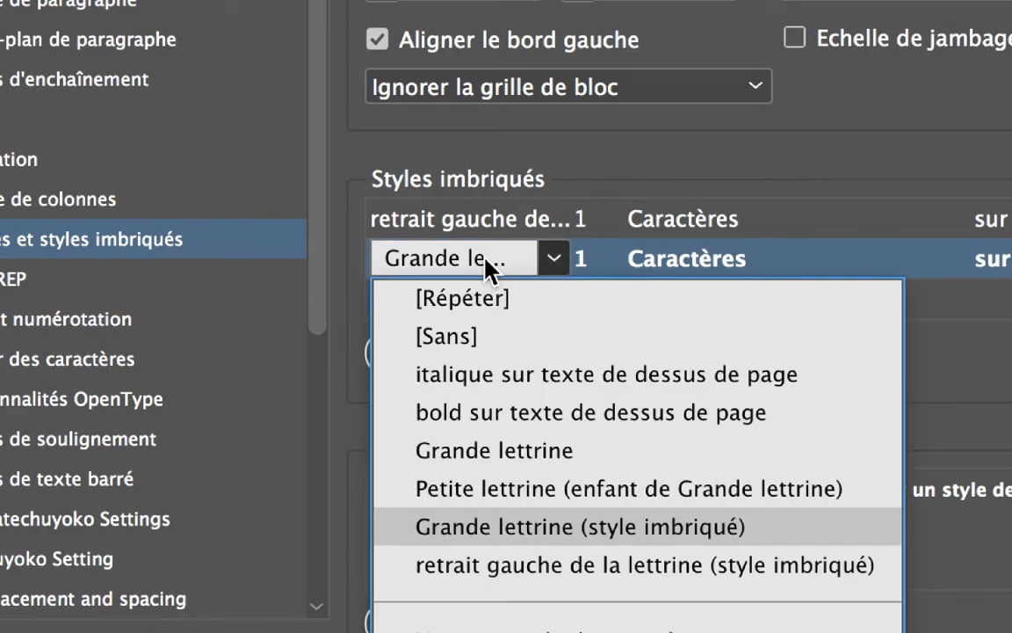
pyautogui.click(486, 261)
pyautogui.click(488, 223)
pyautogui.click(488, 223)
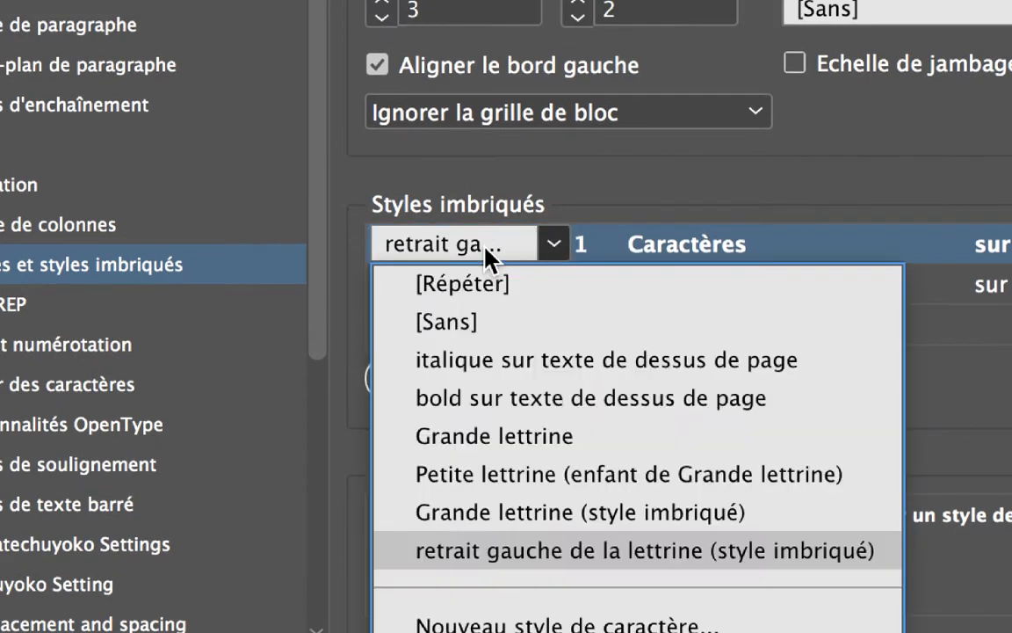
pyautogui.click(485, 246)
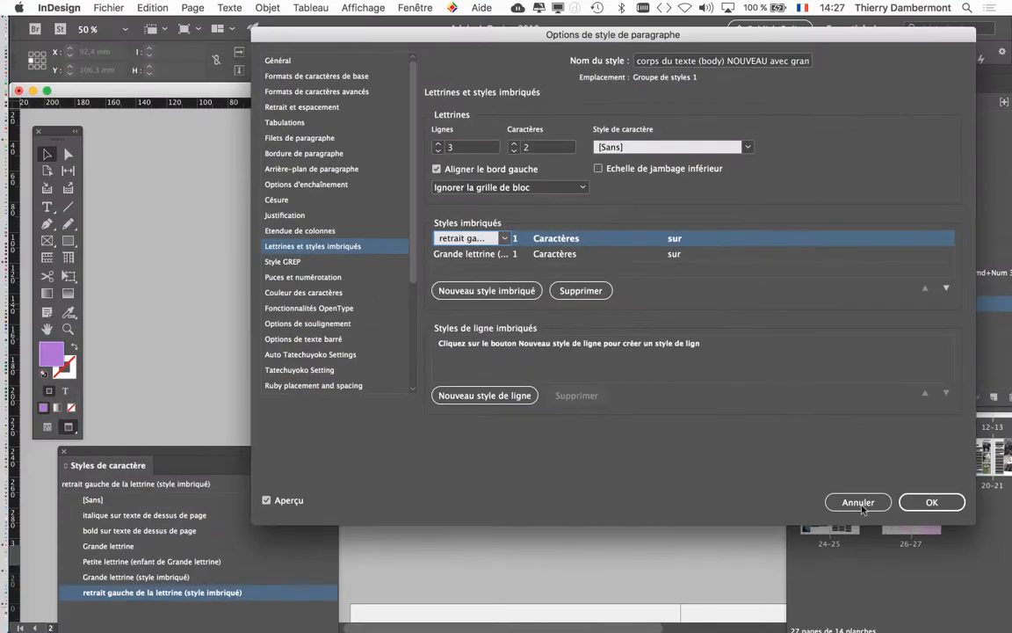
pyautogui.click(921, 505)
# - Apply "corps du texte (body) NOUVEAU avec grande lettrine (style imbriqué)" to the first paragraph on page 7
pyautogui.press('super+minus')
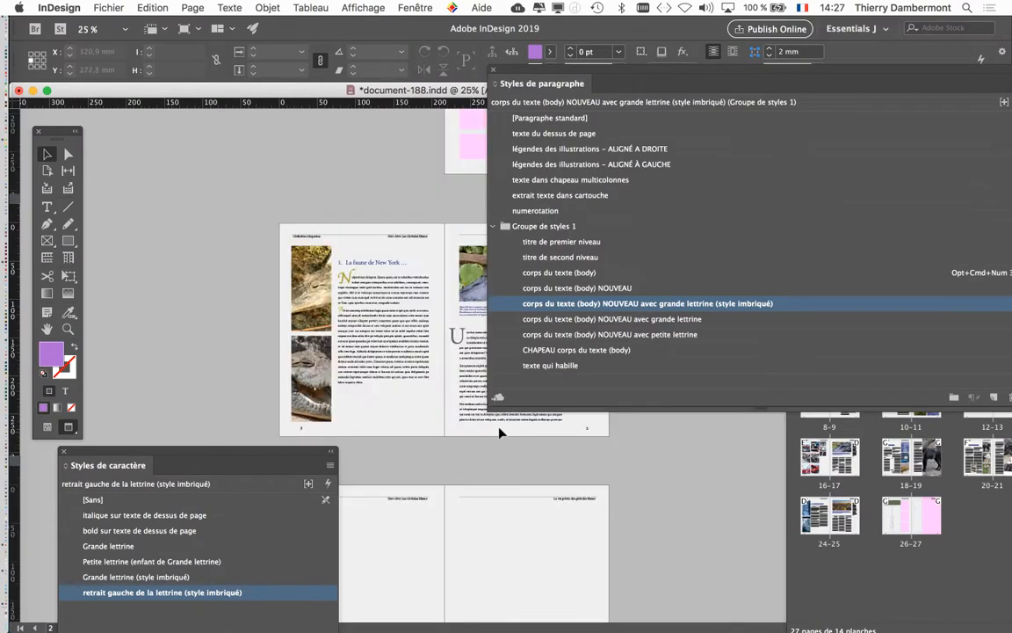
pyautogui.scroll(5, 450, 449)
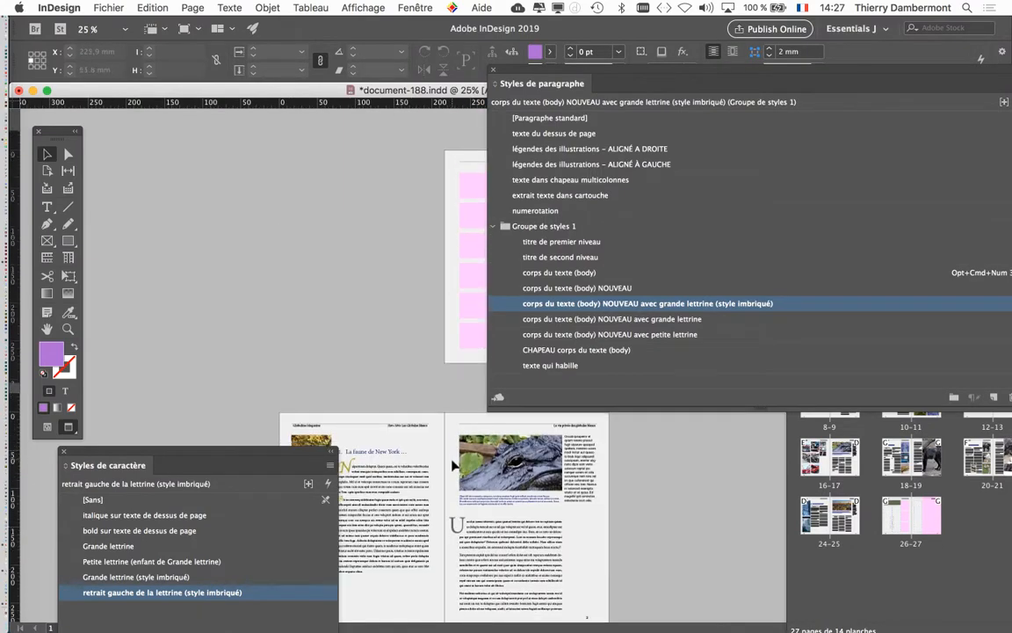
pyautogui.scroll(-6, 451, 457)
pyautogui.scroll(-10, 453, 467)
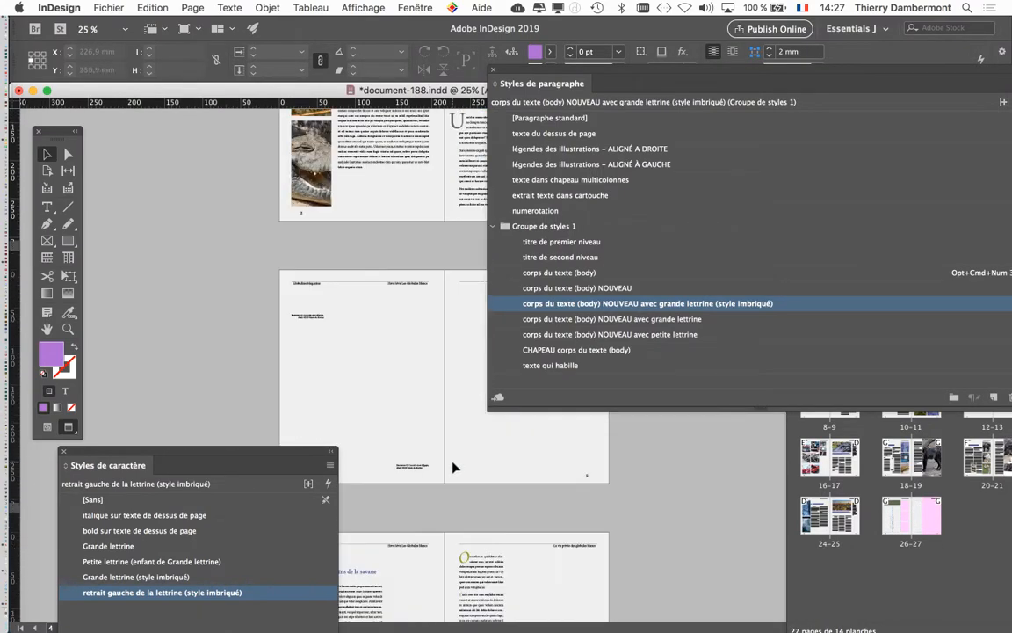
pyautogui.scroll(-1, 455, 467)
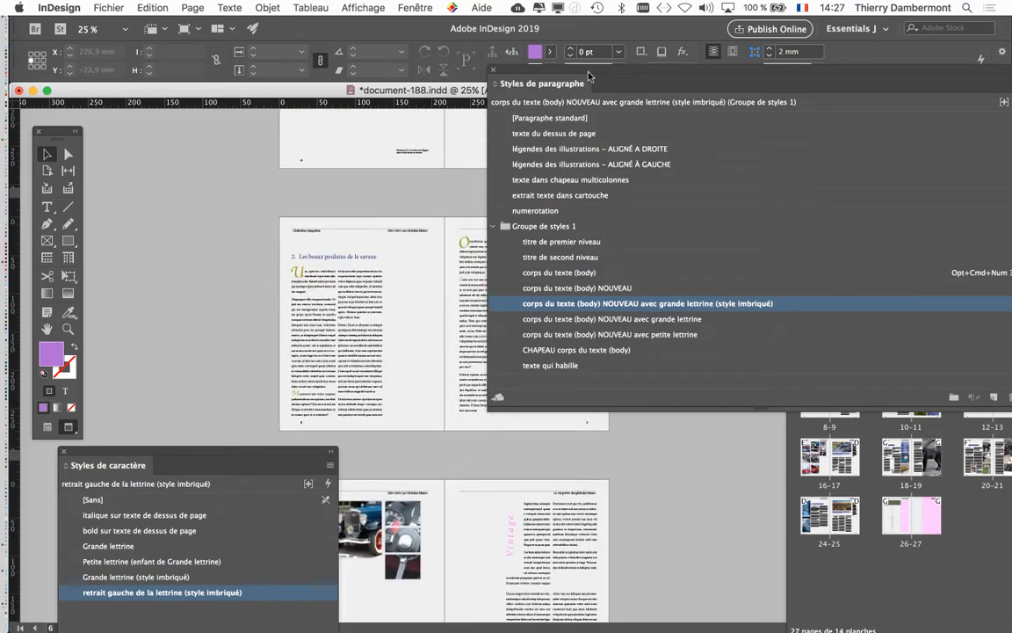
pyautogui.moveTo(592, 71); pyautogui.dragTo(769, 132)
pyautogui.scroll(-1, 563, 436)
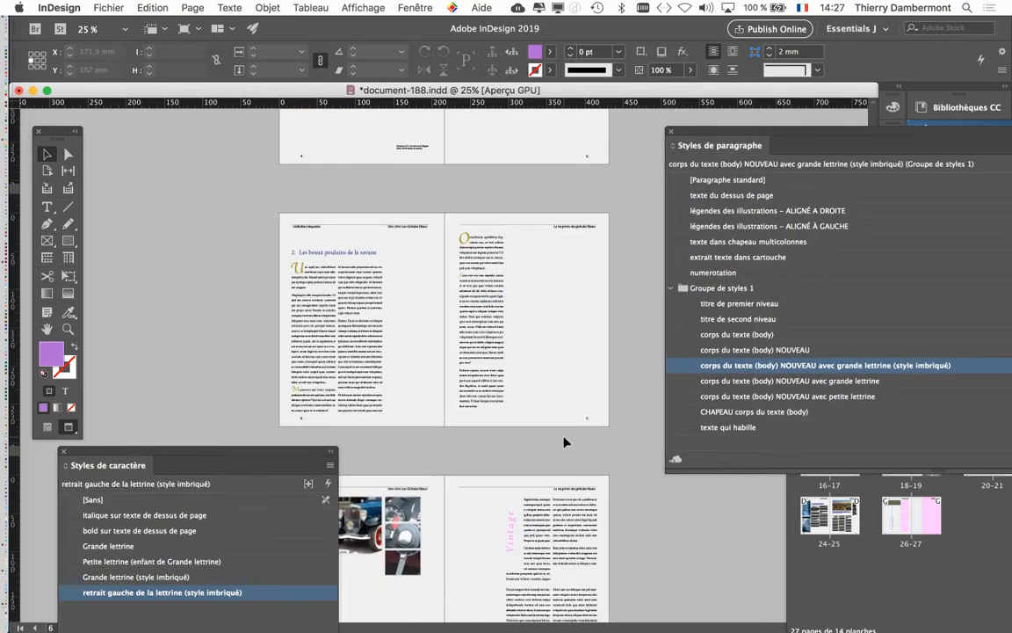
pyautogui.scroll(1, 481, 253)
pyautogui.scroll(1, 481, 255)
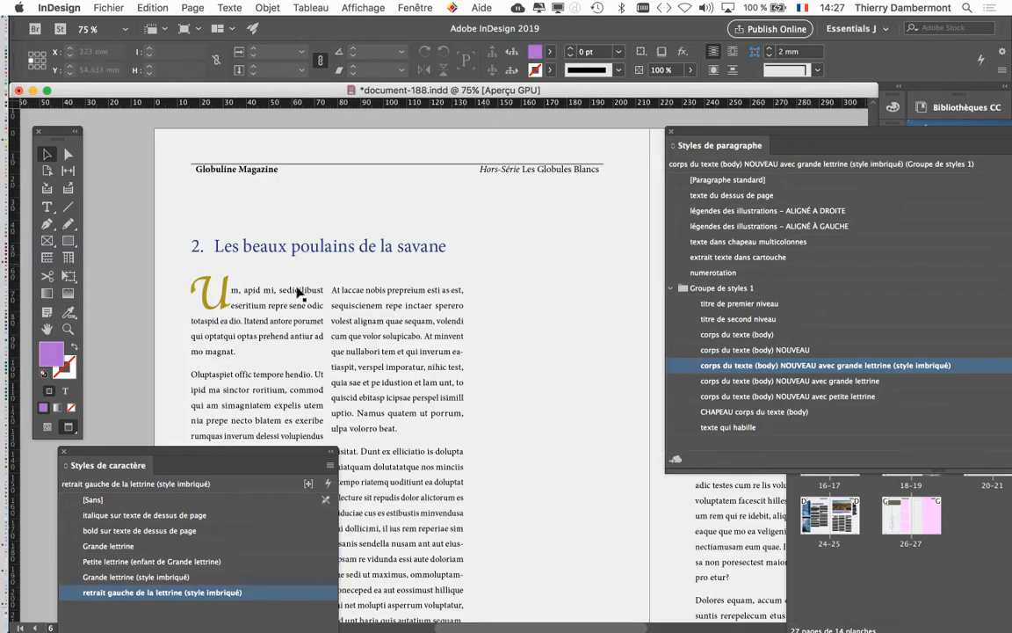
pyautogui.hscroll(5, 567, 290)
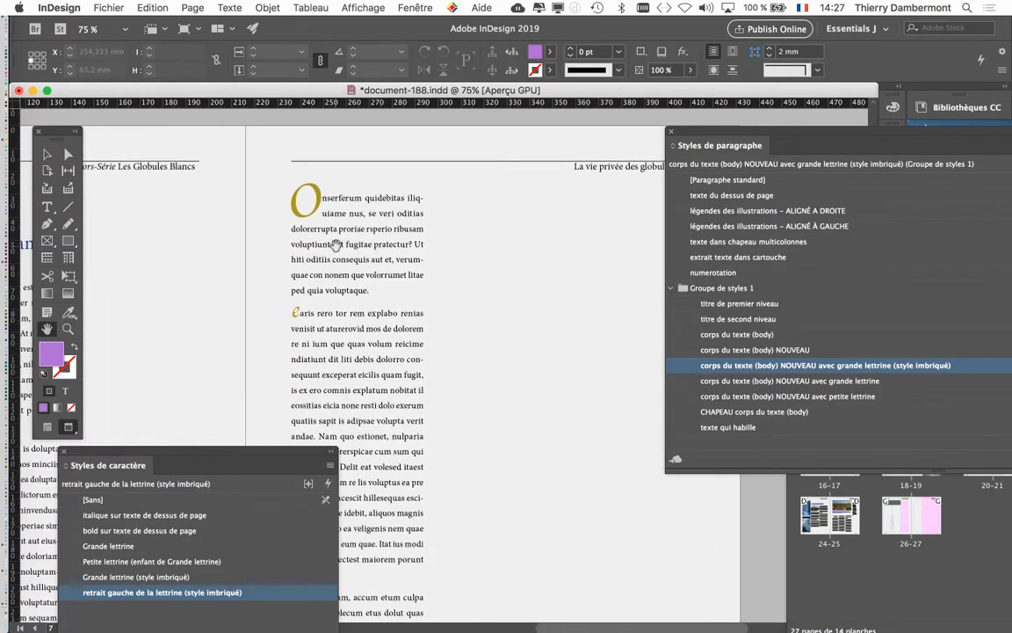
pyautogui.scroll(2, 303, 222)
pyautogui.click(47, 207)
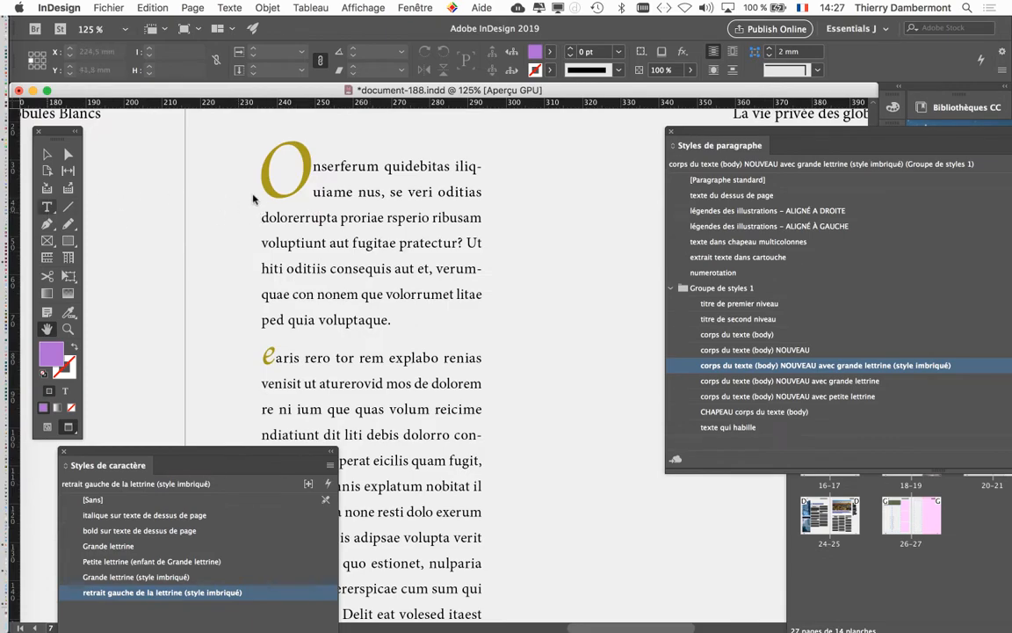
pyautogui.click(340, 169)
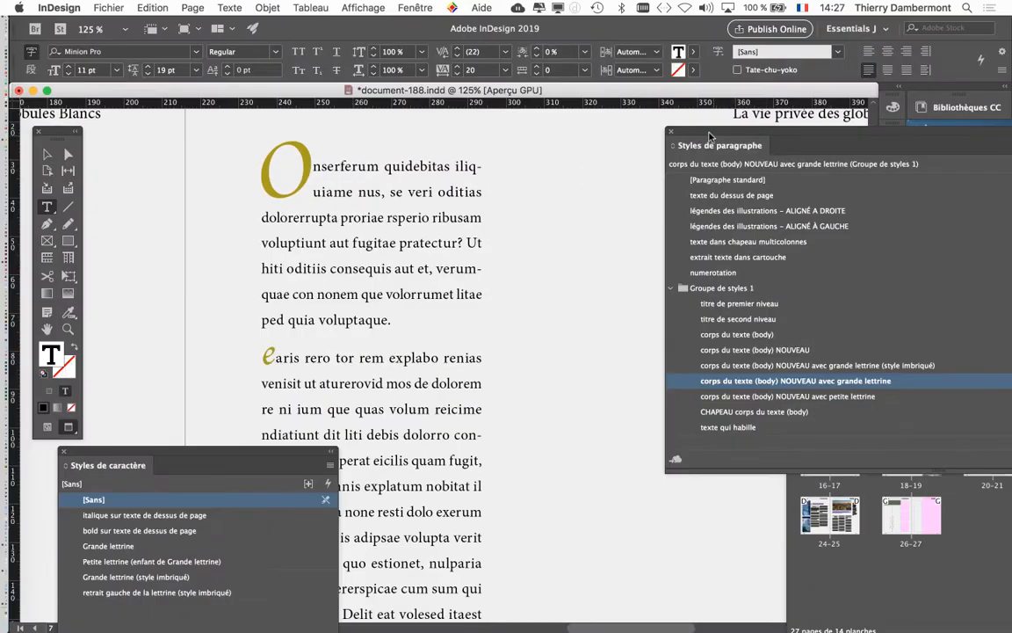
pyautogui.moveTo(969, 100); pyautogui.dragTo(722, 71)
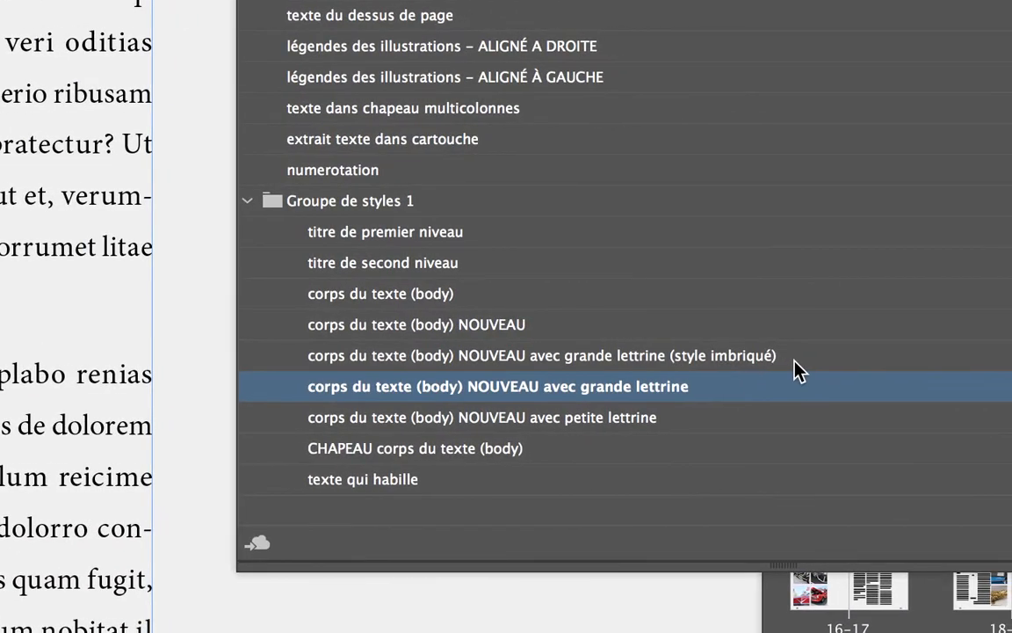
pyautogui.click(778, 356)
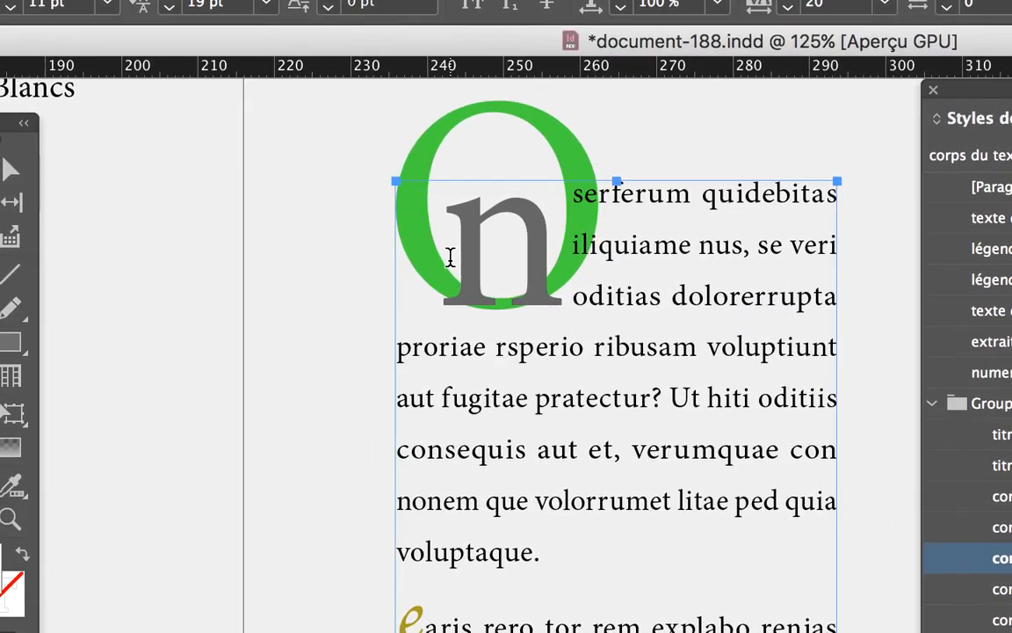
# - Insert a space after the initial O and open the story in a widened Story Editor window beside the paragraph
pyautogui.click(411, 282)
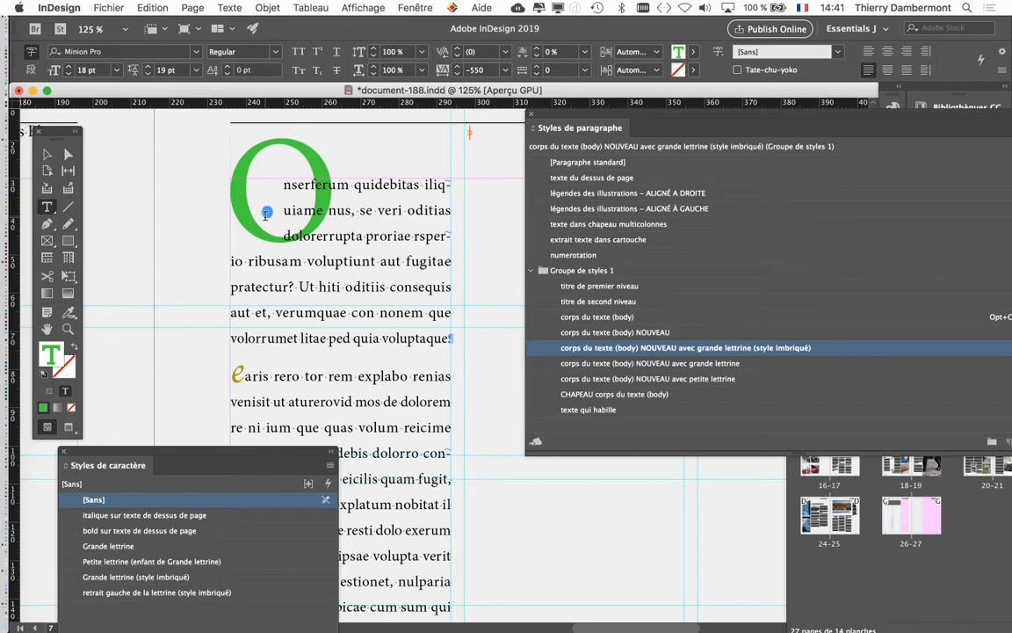
pyautogui.click(150, 7)
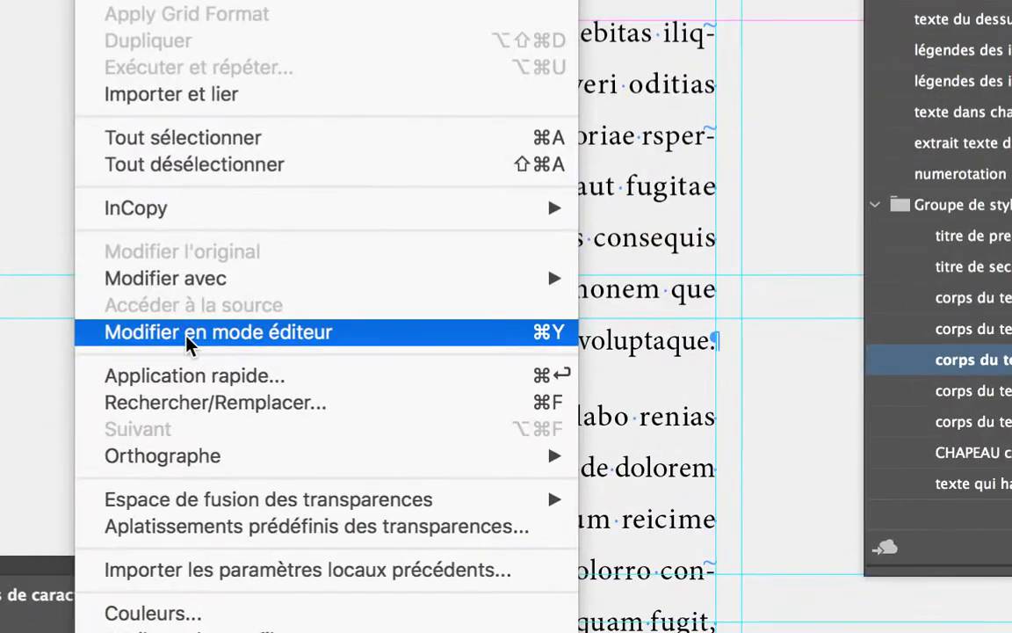
pyautogui.click(154, 343)
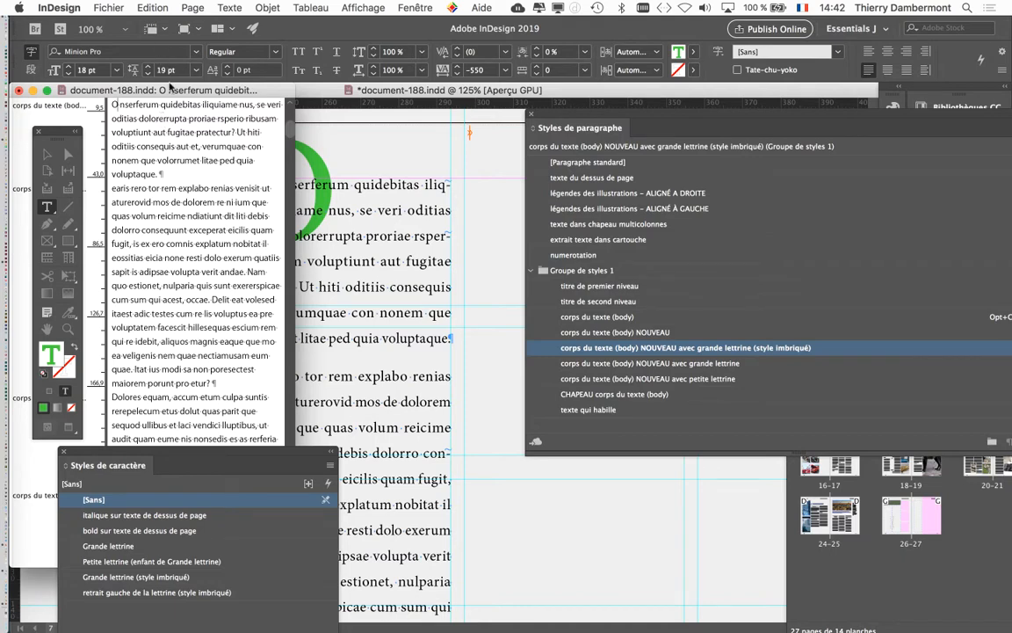
pyautogui.moveTo(167, 91); pyautogui.dragTo(501, 97)
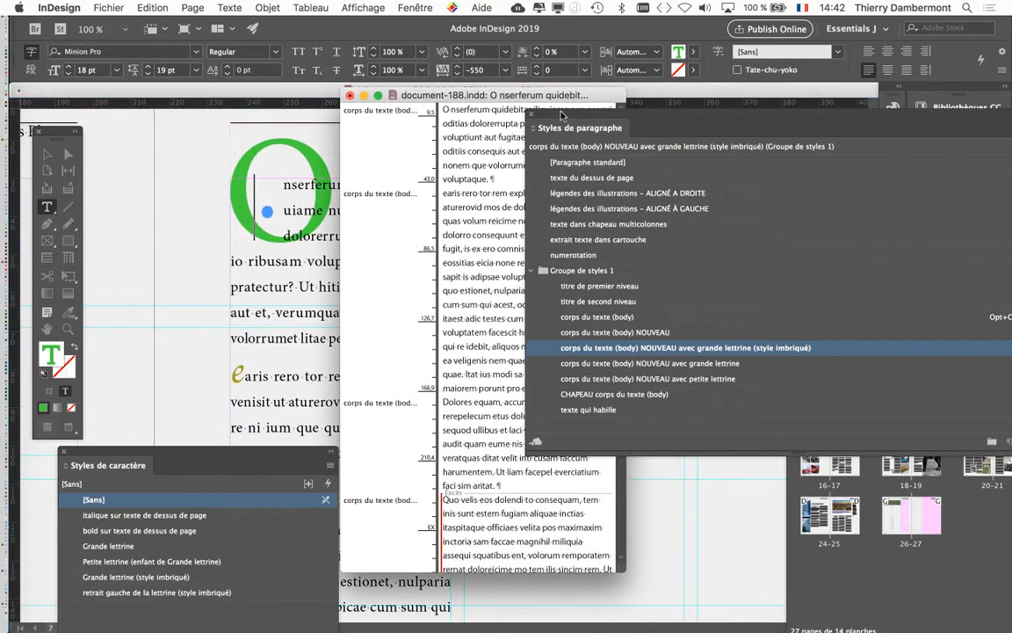
pyautogui.moveTo(562, 114); pyautogui.dragTo(815, 130)
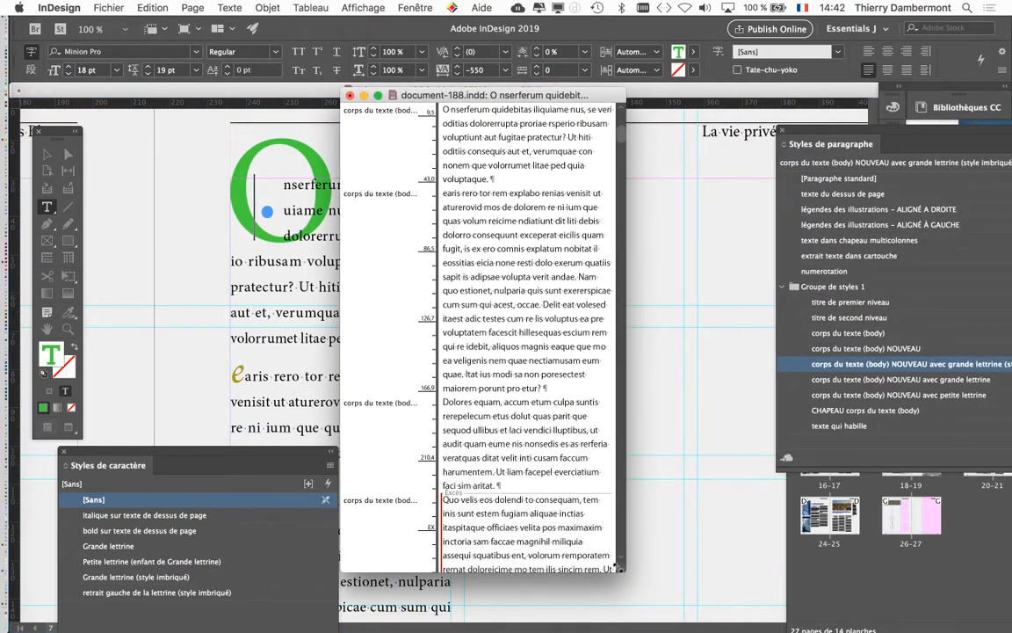
pyautogui.moveTo(620, 569); pyautogui.dragTo(742, 490)
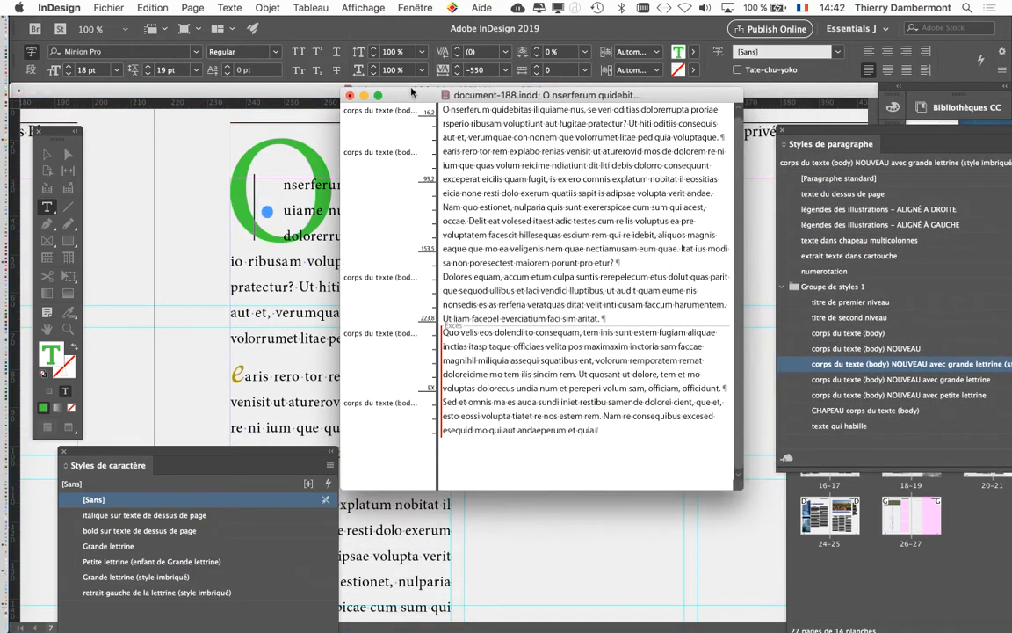
pyautogui.moveTo(411, 91); pyautogui.dragTo(454, 107)
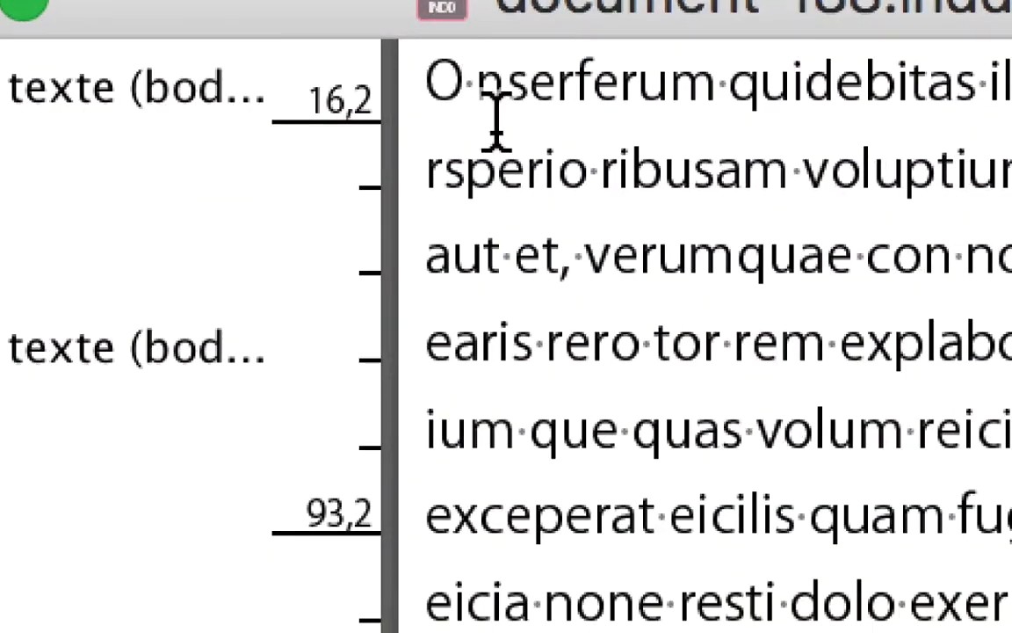
# - Select the space after the initial O in the Story Editor and return to the page layout
pyautogui.moveTo(474, 100); pyautogui.dragTo(458, 90)
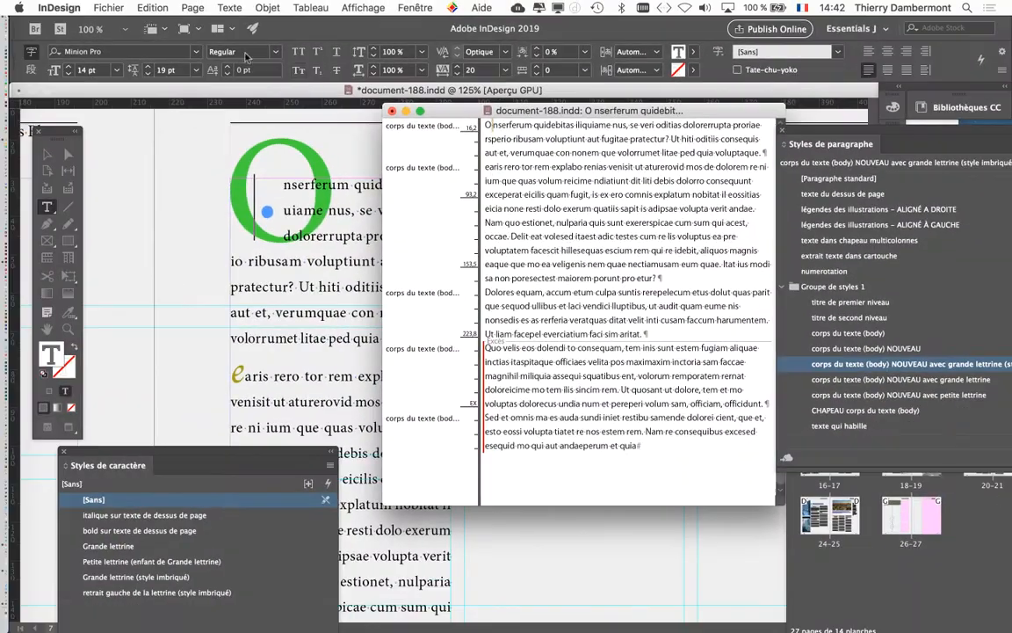
pyautogui.click(153, 7)
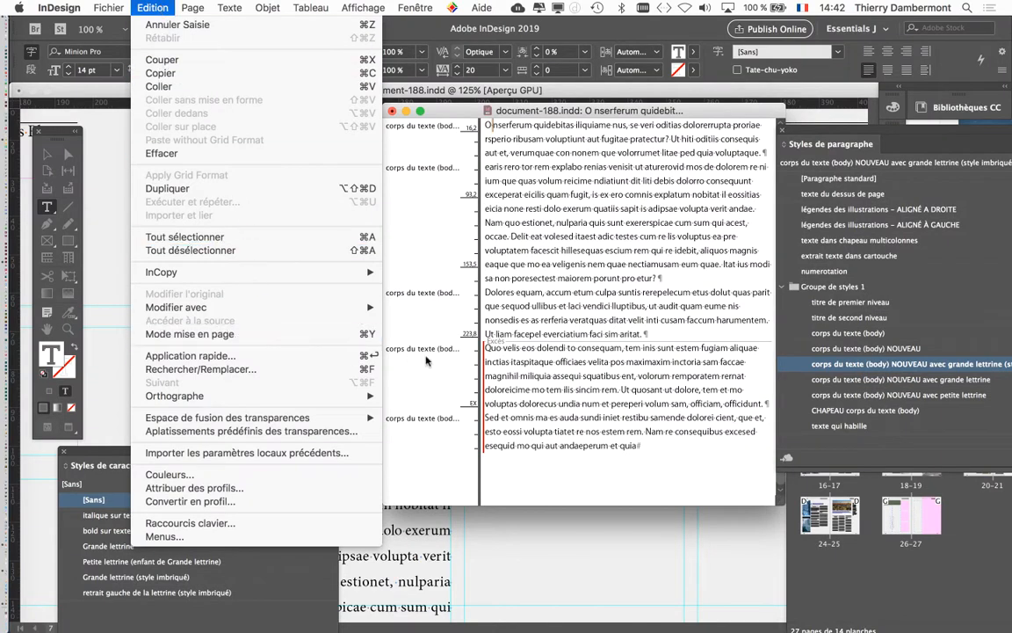
pyautogui.click(405, 104)
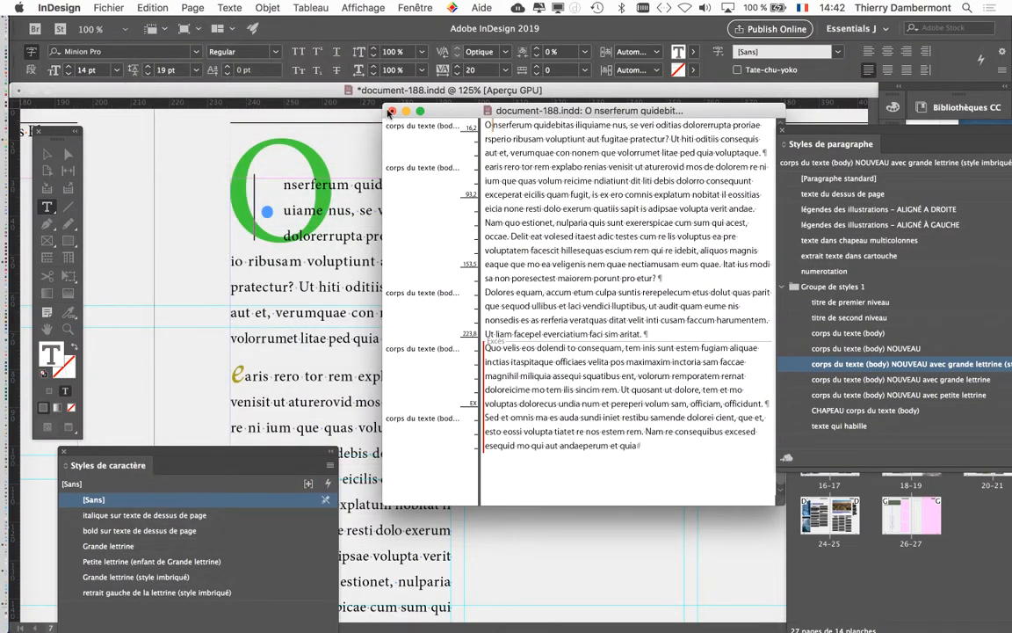
pyautogui.press('super+y')
# - Reopen the page 7 story in the Story Editor and place its window beside the drop cap
pyautogui.click(158, 8)
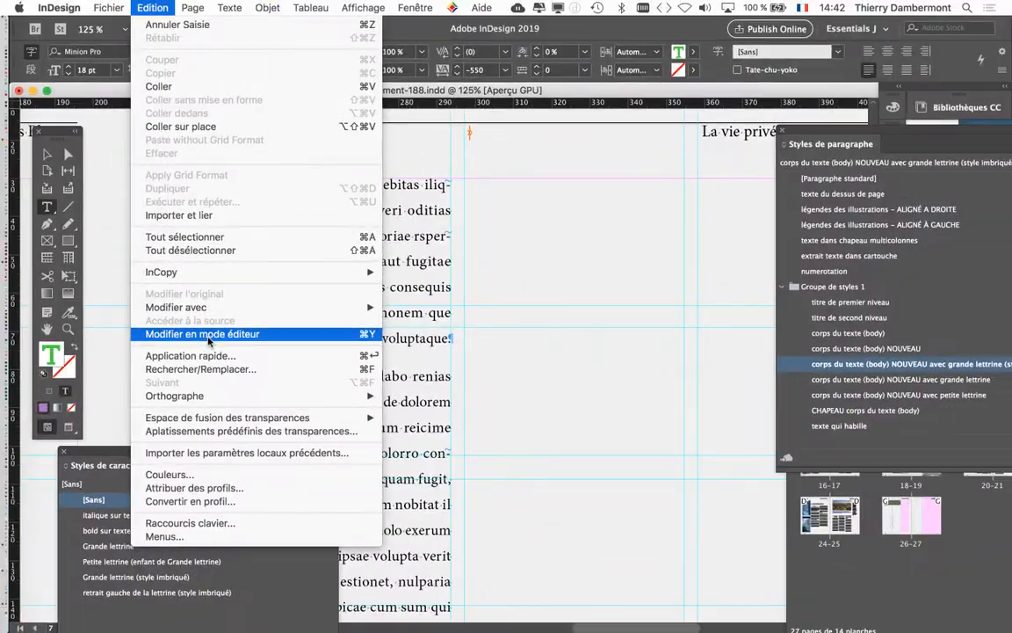
pyautogui.click(210, 339)
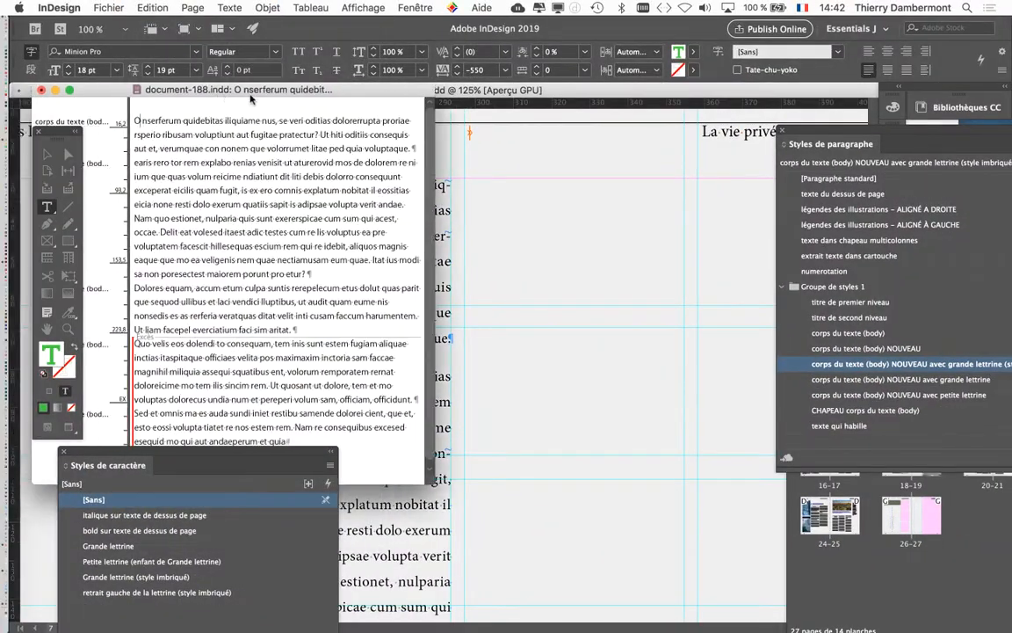
pyautogui.moveTo(199, 90); pyautogui.dragTo(602, 141)
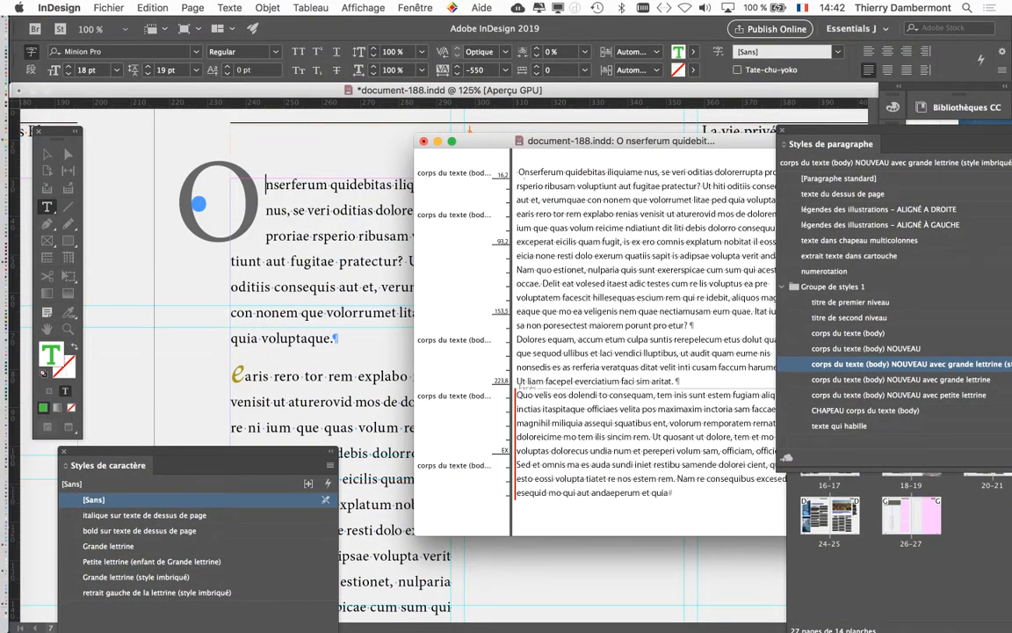
# - Close the Story Editor and move the paragraph styles panel beside the page 7 text column
pyautogui.click(430, 423)
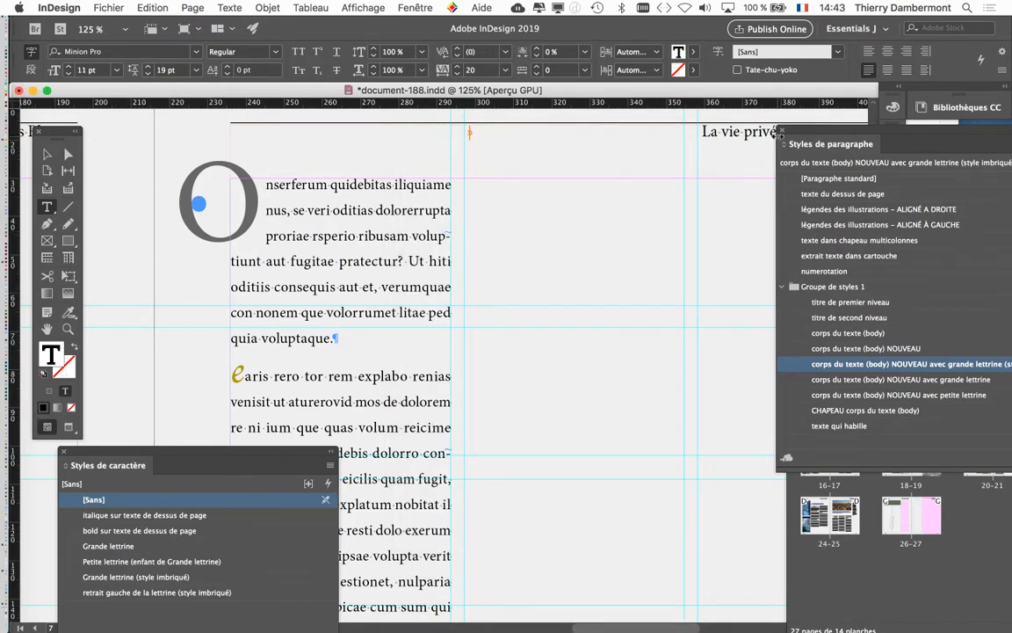
pyautogui.moveTo(824, 134); pyautogui.dragTo(528, 125)
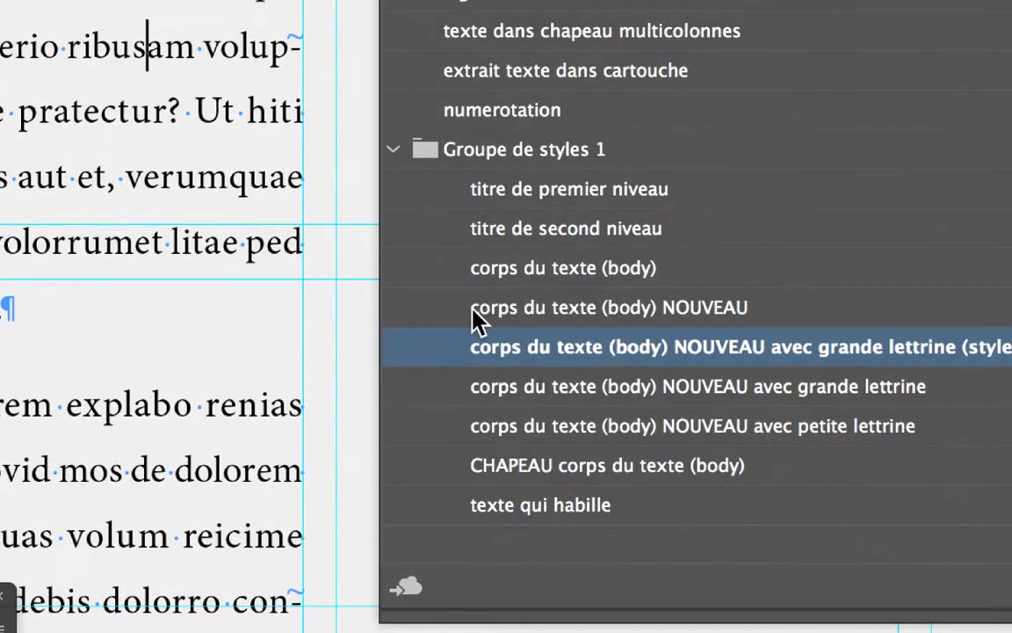
# - Switch the first paragraph to "corps du texte (body) NOUVEAU" and back to its "avec grande lettrine (style imbriqué)" version twice, checking the space before the O
pyautogui.click(474, 309)
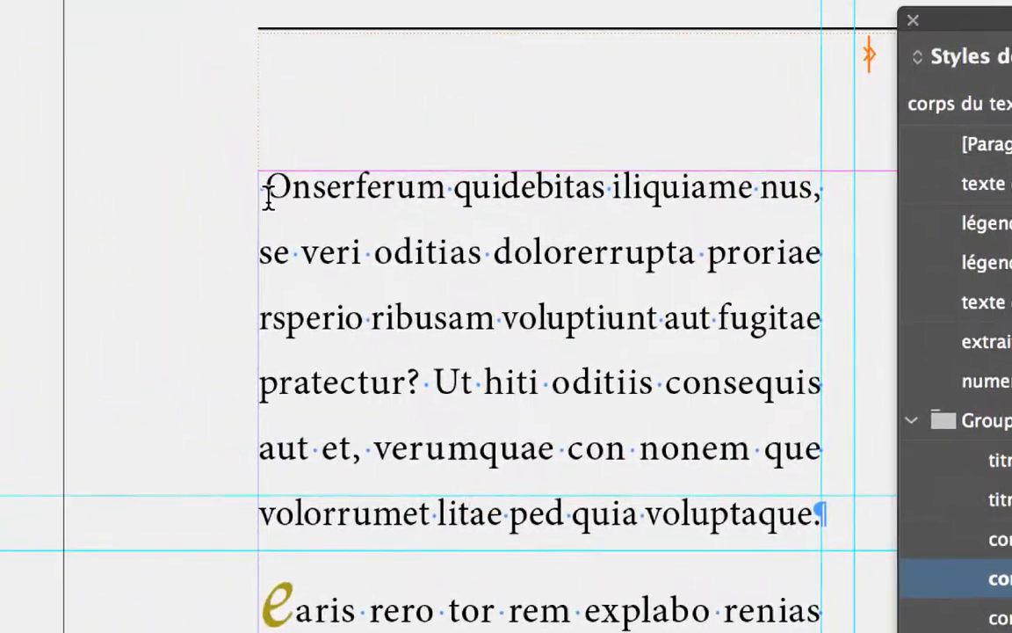
pyautogui.moveTo(247, 165); pyautogui.dragTo(237, 163)
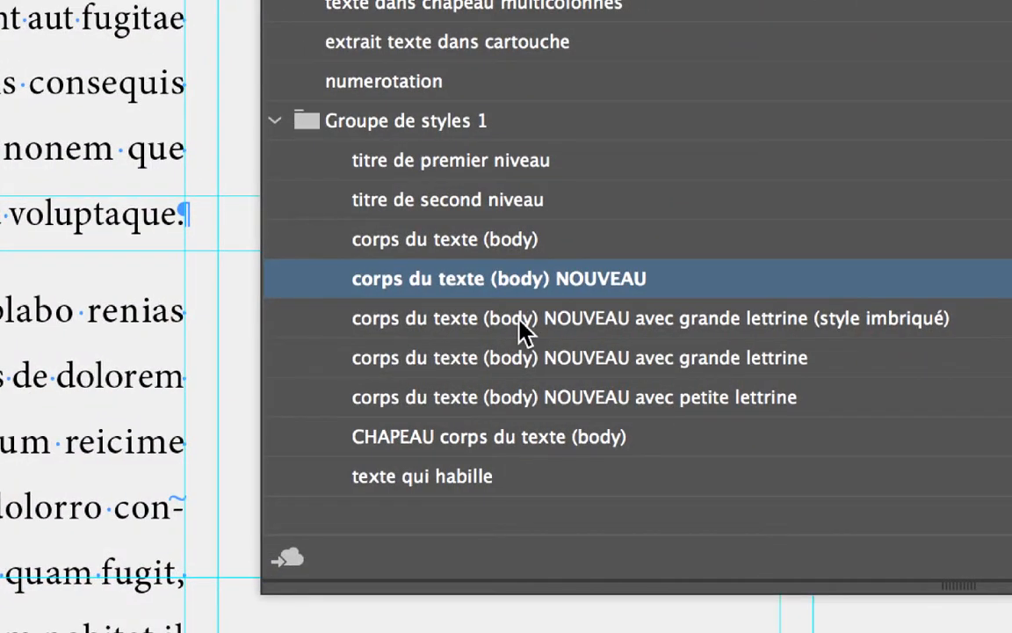
pyautogui.click(518, 329)
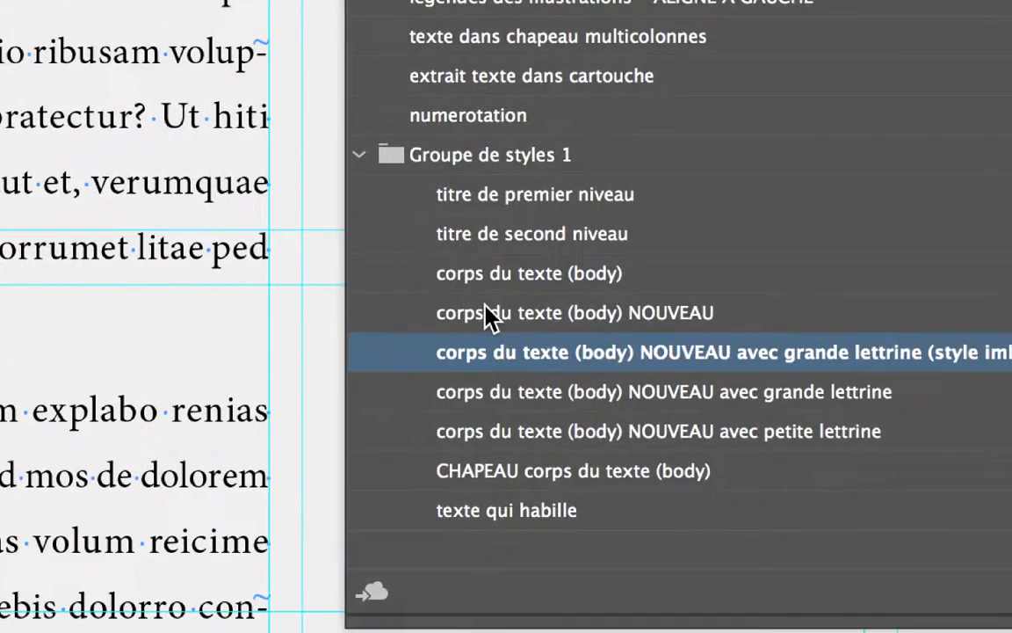
pyautogui.click(490, 308)
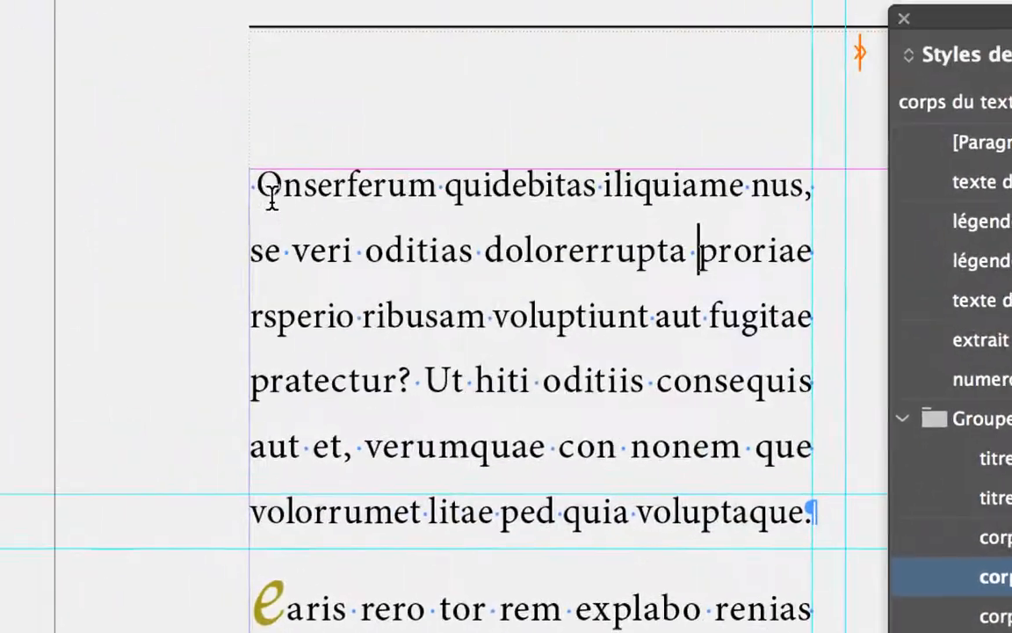
pyautogui.click(257, 189)
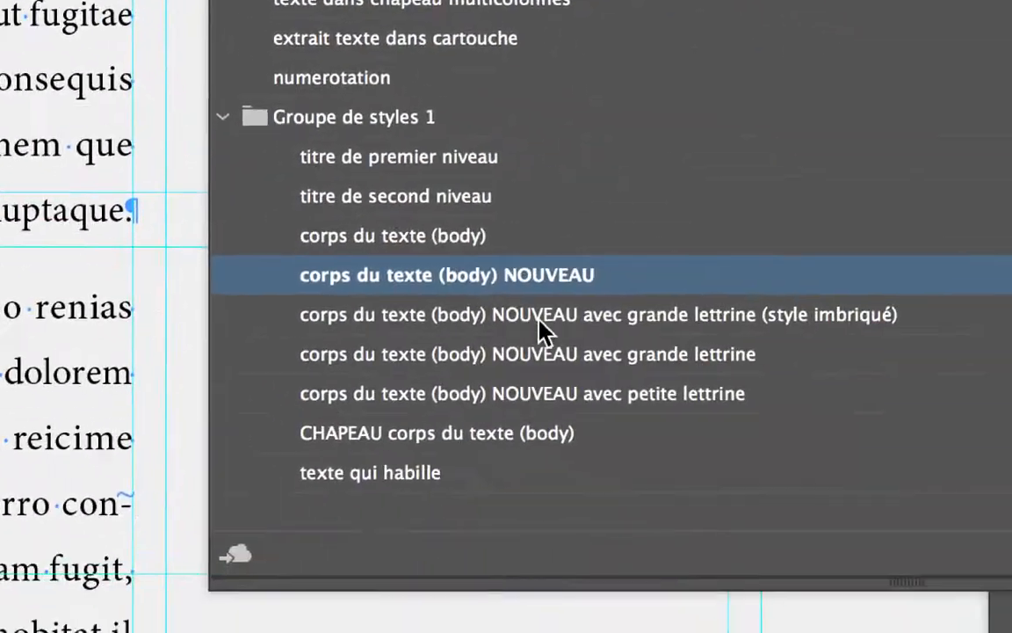
pyautogui.click(999, 584)
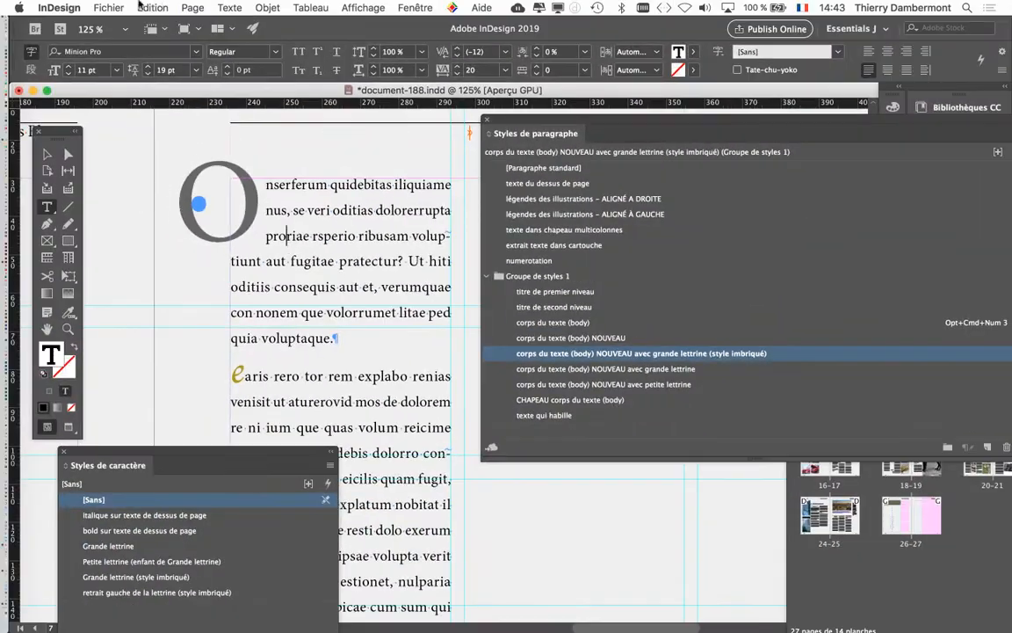
# - Save a new version of the document as document-189.indd in the Dossier document-187 folder
pyautogui.click(109, 7)
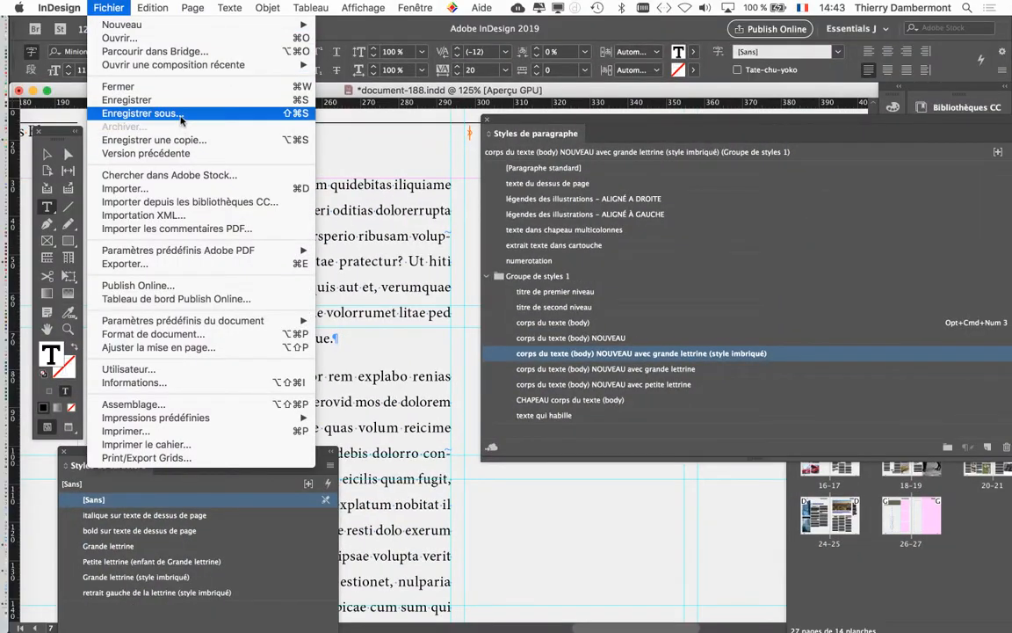
pyautogui.click(162, 110)
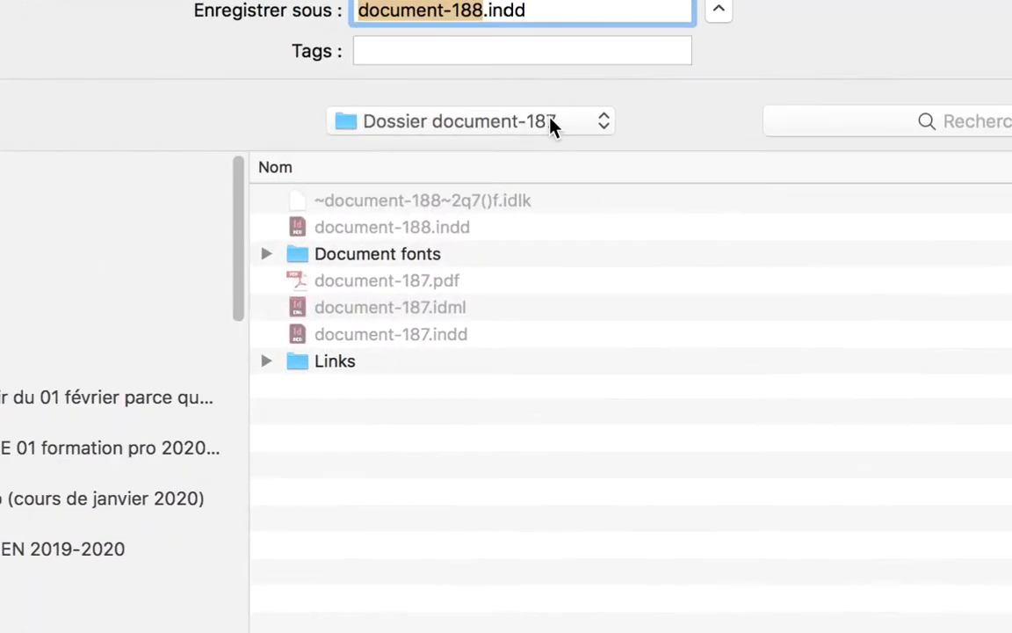
pyautogui.click(513, 65)
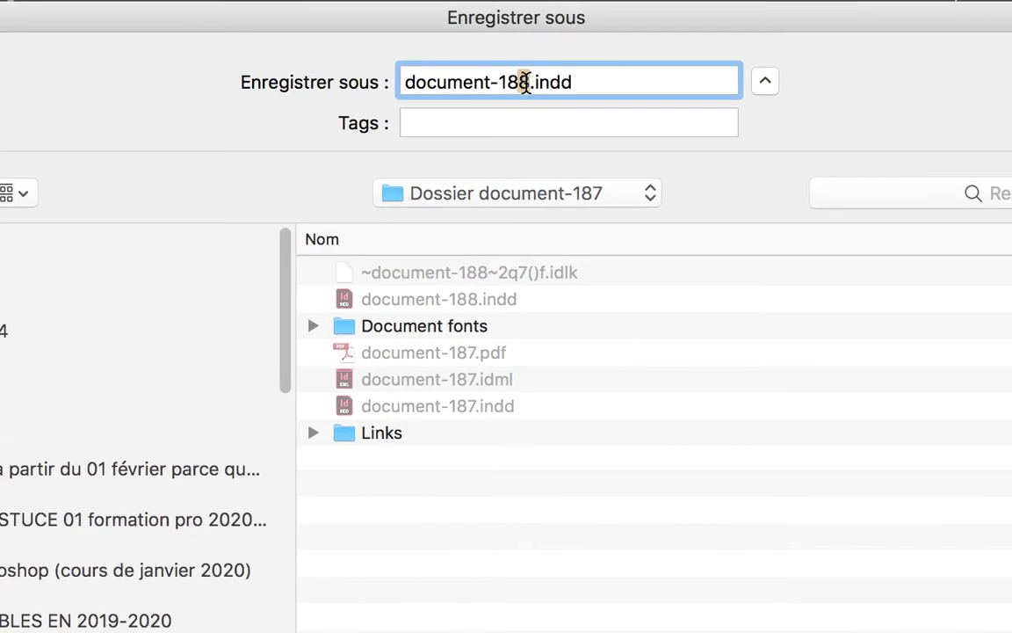
pyautogui.moveTo(524, 82); pyautogui.dragTo(532, 84)
pyautogui.write('9')
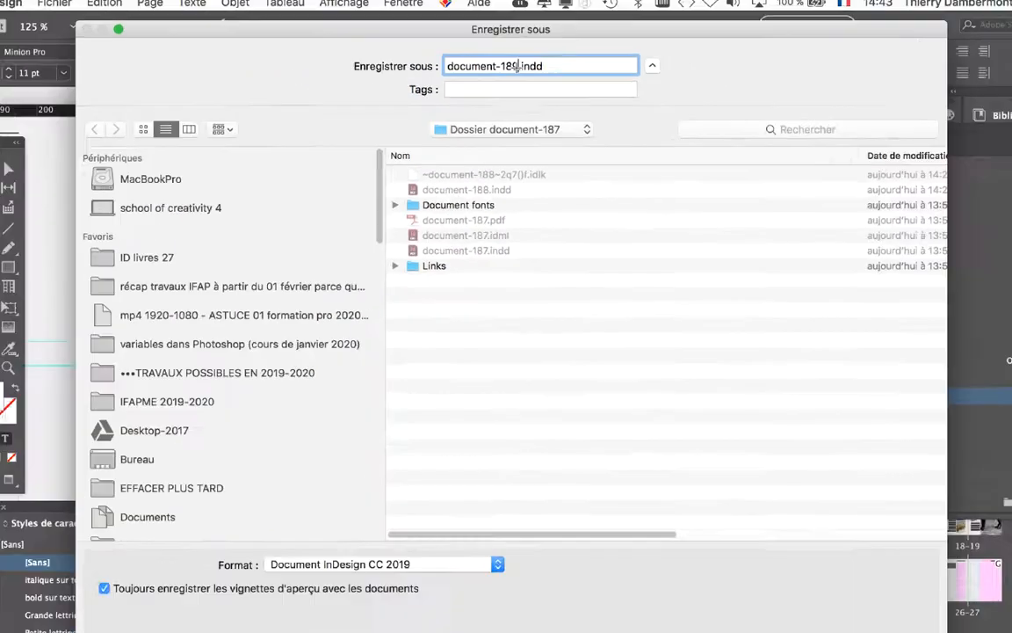